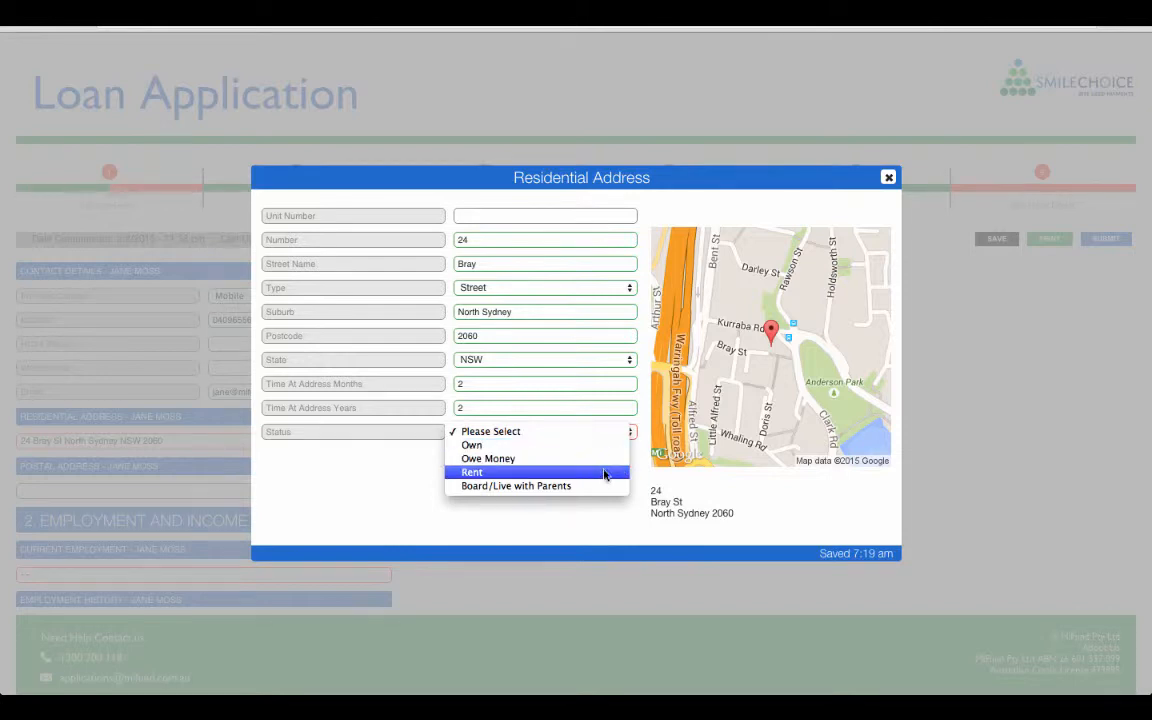
# Step: Set the residential status to Rent at $420 weekly, enter the agent's name and phone number, and close the address form
pyautogui.click(603, 472)
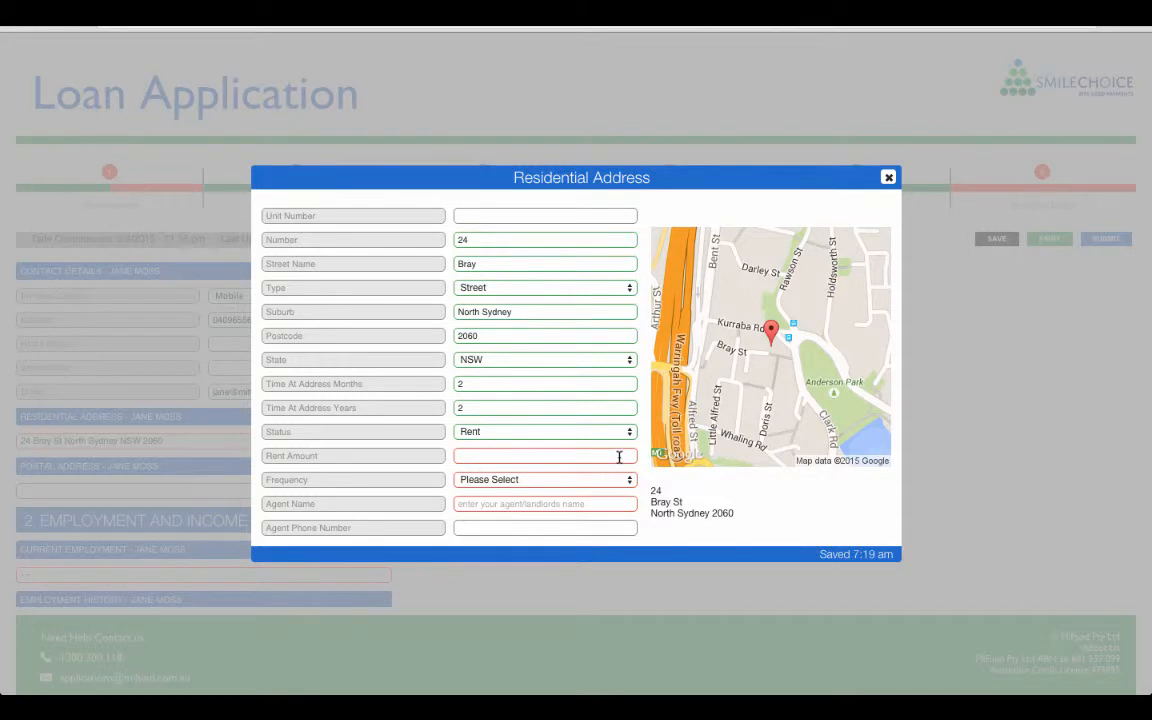
pyautogui.click(619, 457)
pyautogui.write('420')
pyautogui.click(613, 480)
pyautogui.click(589, 493)
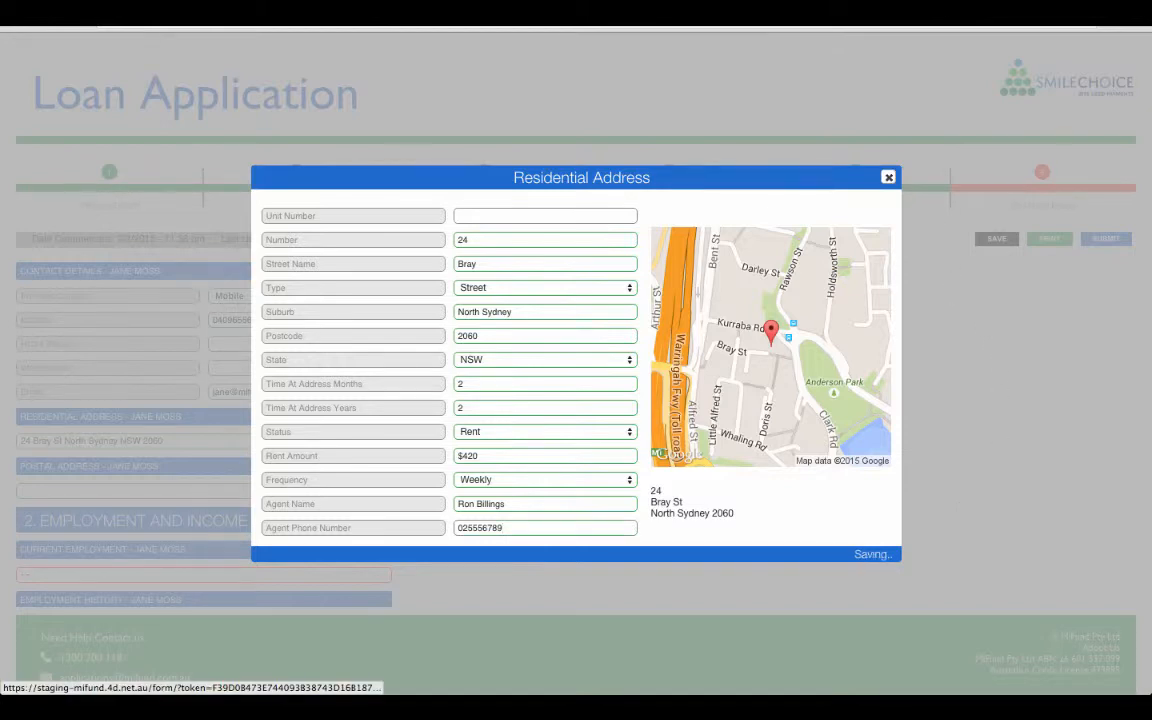
pyautogui.click(888, 177)
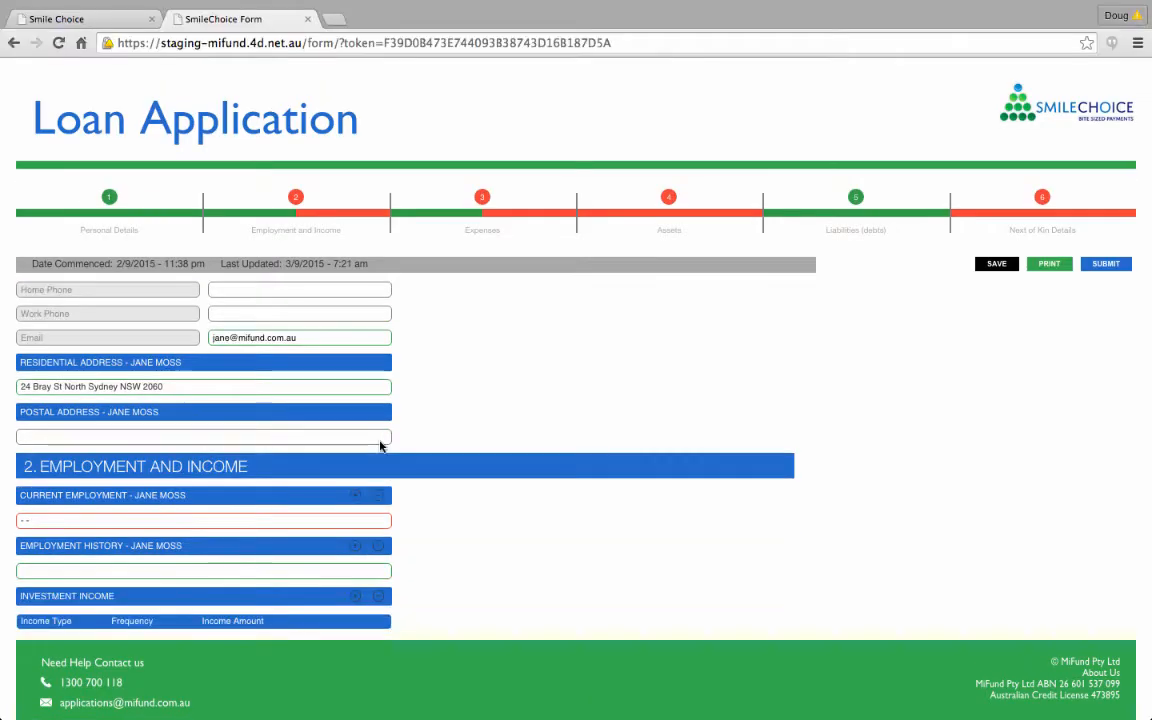
# Step: Open the applicant's blank current employment record and show the choices for the I Am field
pyautogui.scroll(-1, 380, 445)
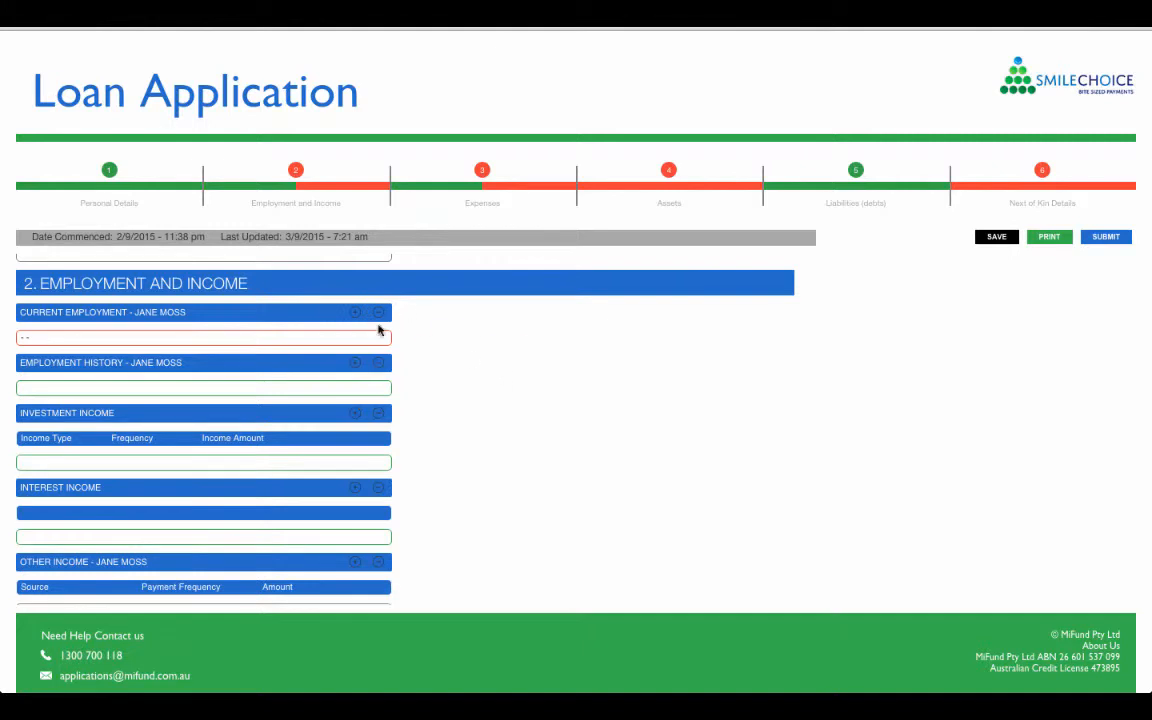
pyautogui.click(356, 342)
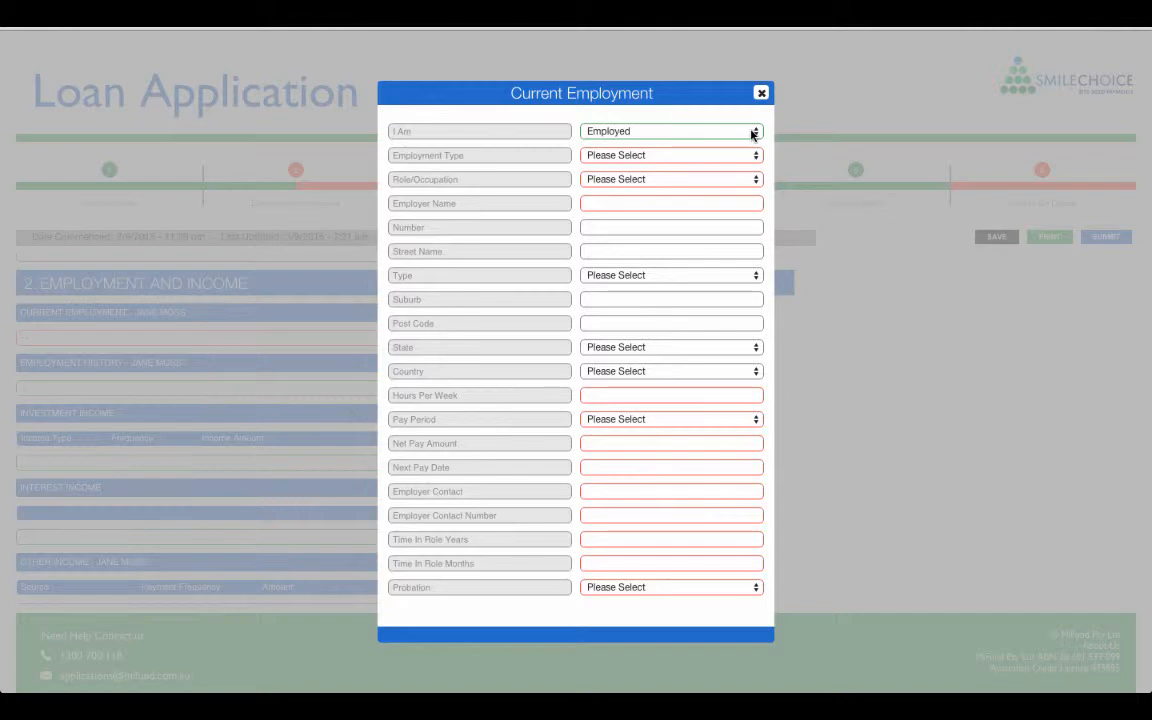
pyautogui.click(753, 134)
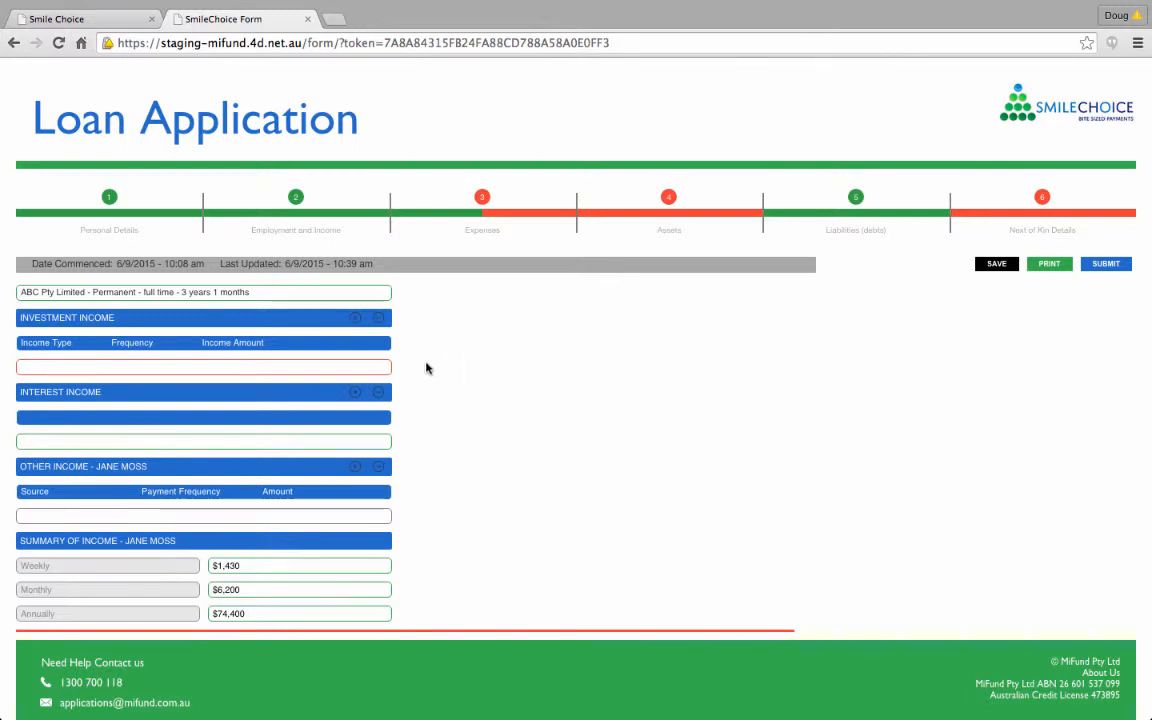
# Step: Try Rental Property and Shares as the type of a new investment income entry
pyautogui.click(374, 373)
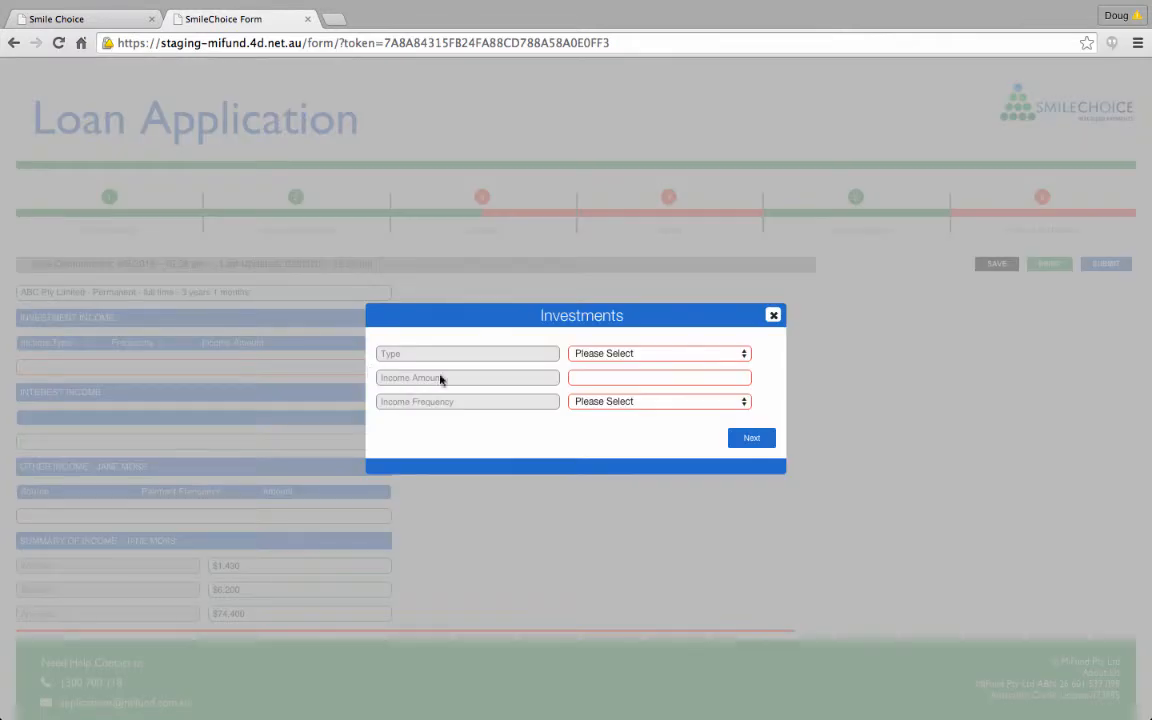
pyautogui.click(674, 355)
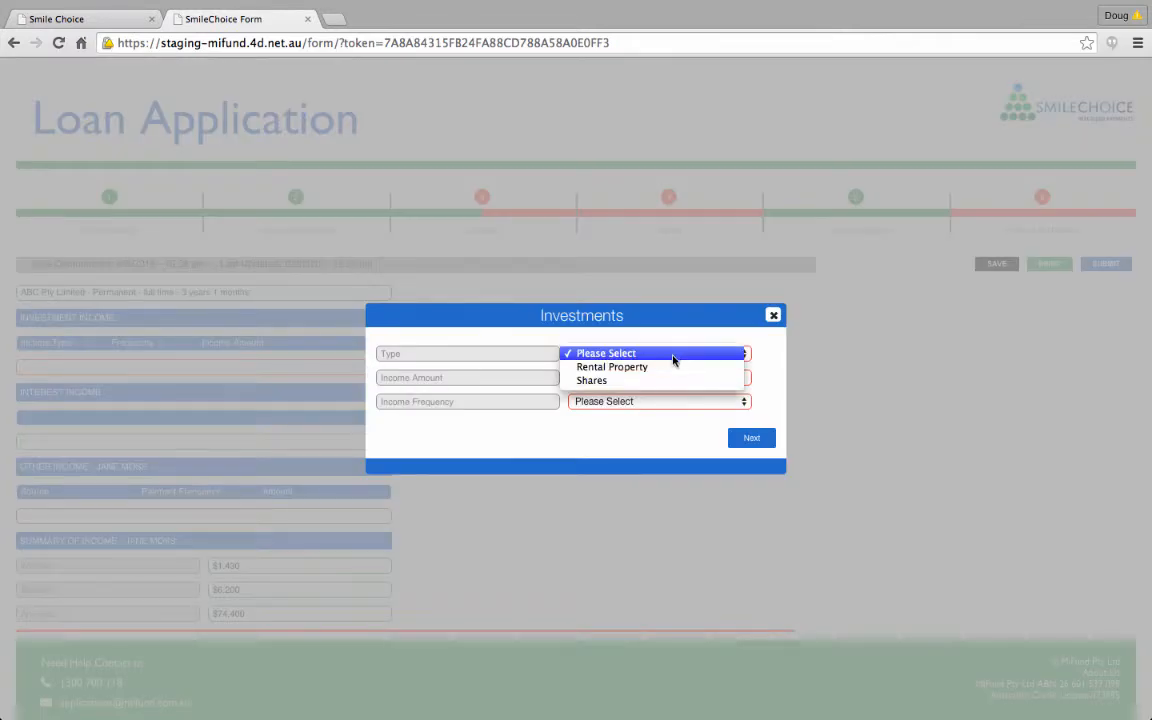
pyautogui.click(665, 368)
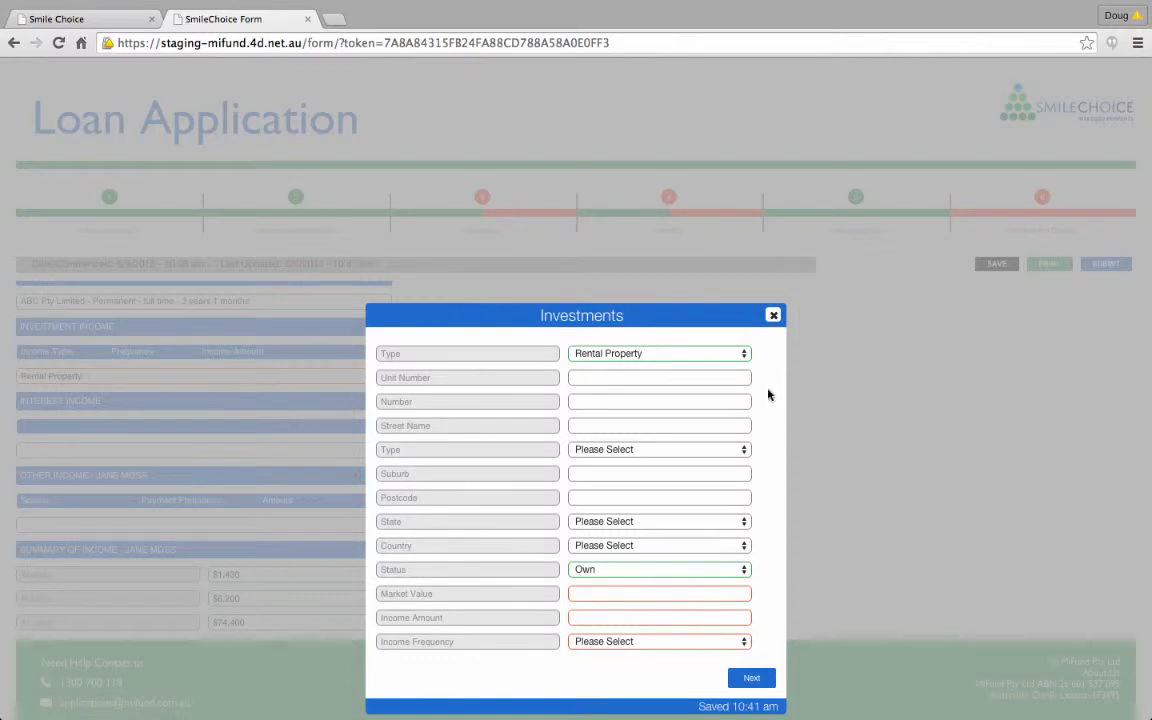
pyautogui.click(720, 355)
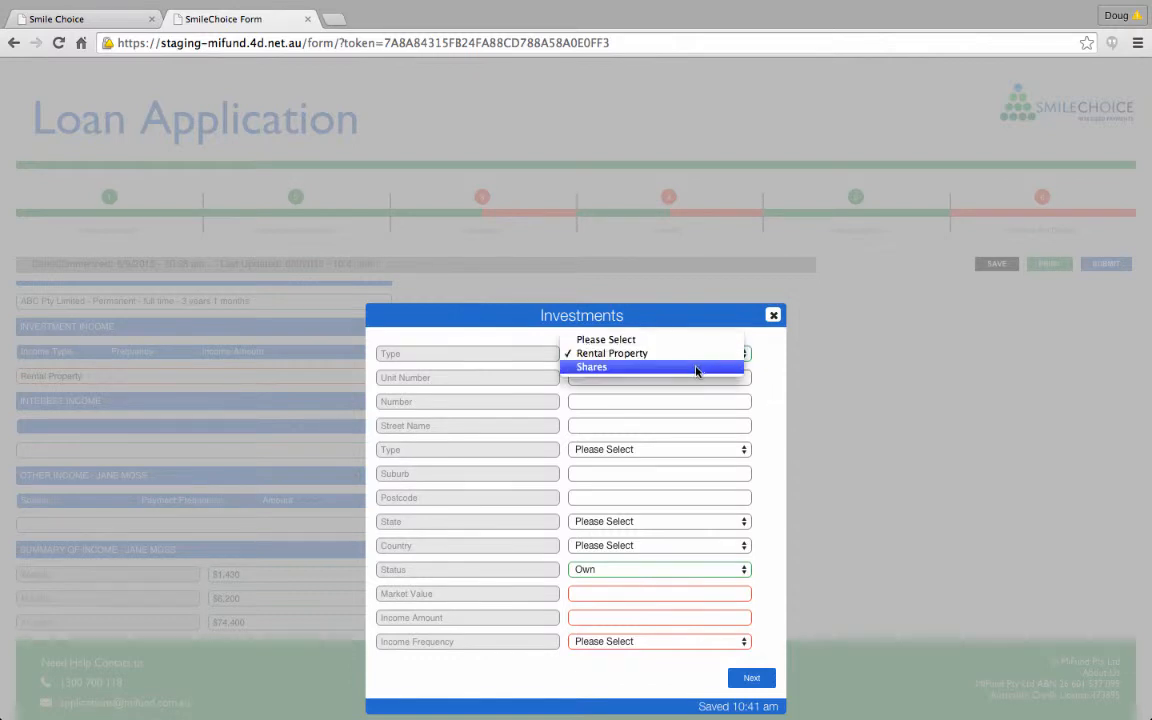
pyautogui.click(697, 367)
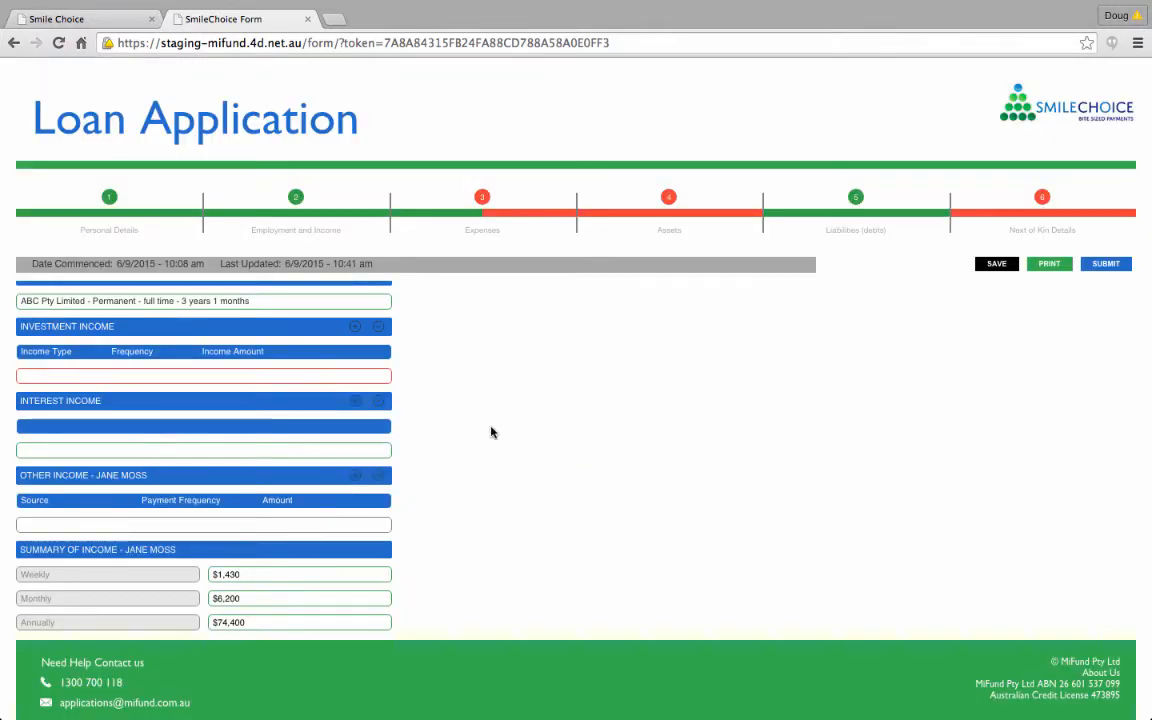
# Step: Complete the living expenses: mobile phone $120, food shopping $100, fuel $50, entertainment $150 and Foxtel subscription $60 monthly
pyautogui.scroll(-2, 543, 373)
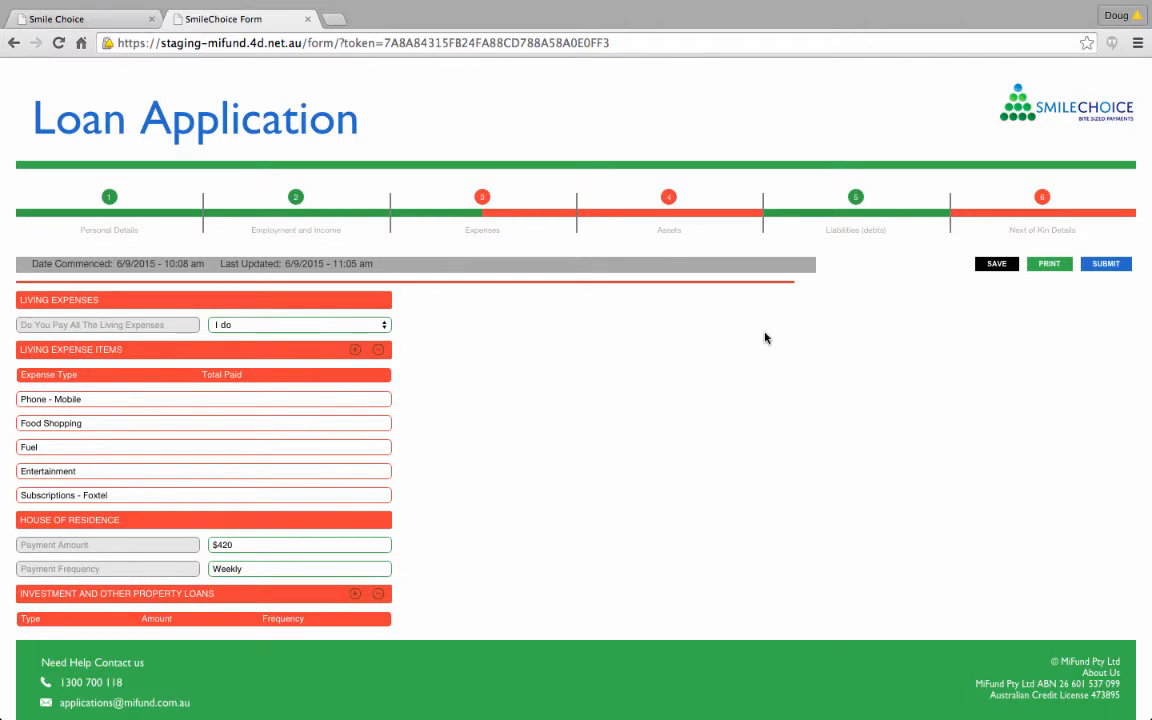
pyautogui.click(376, 403)
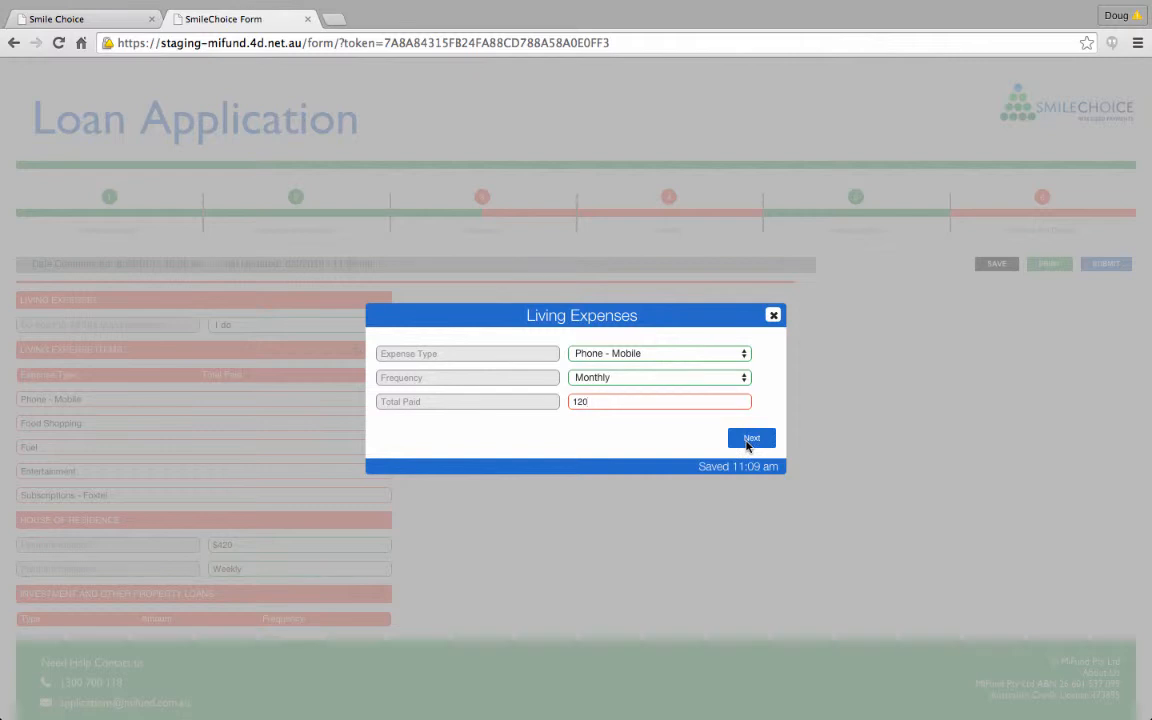
pyautogui.click(747, 441)
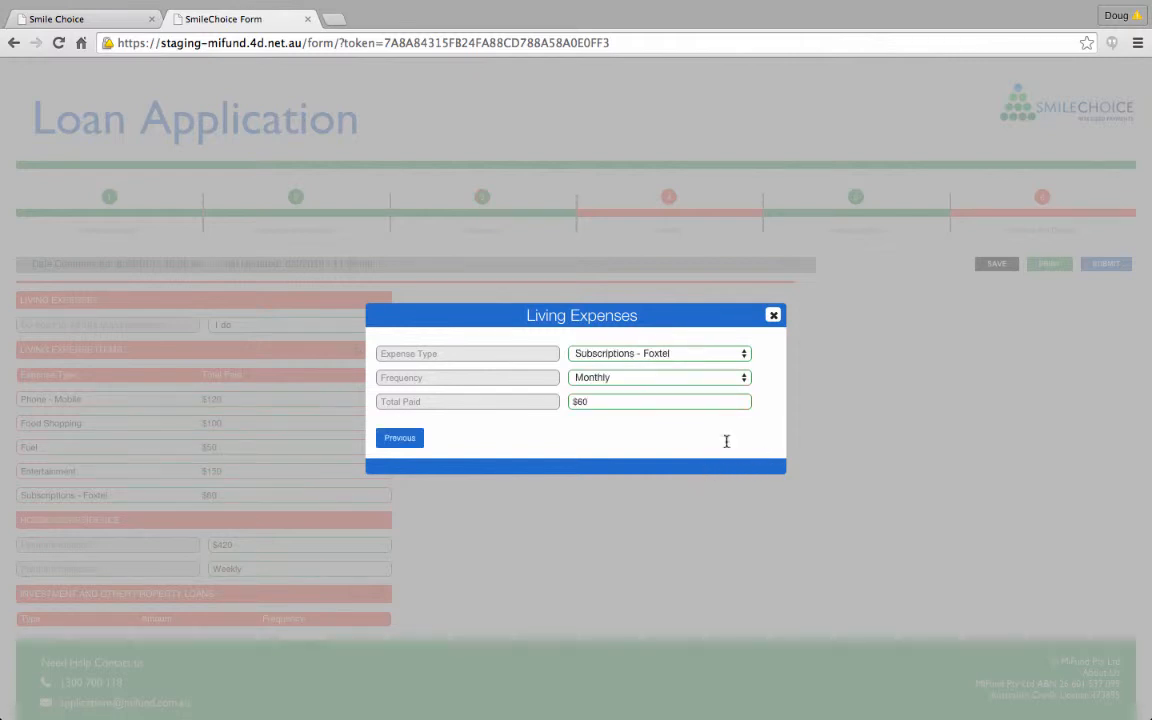
pyautogui.click(743, 356)
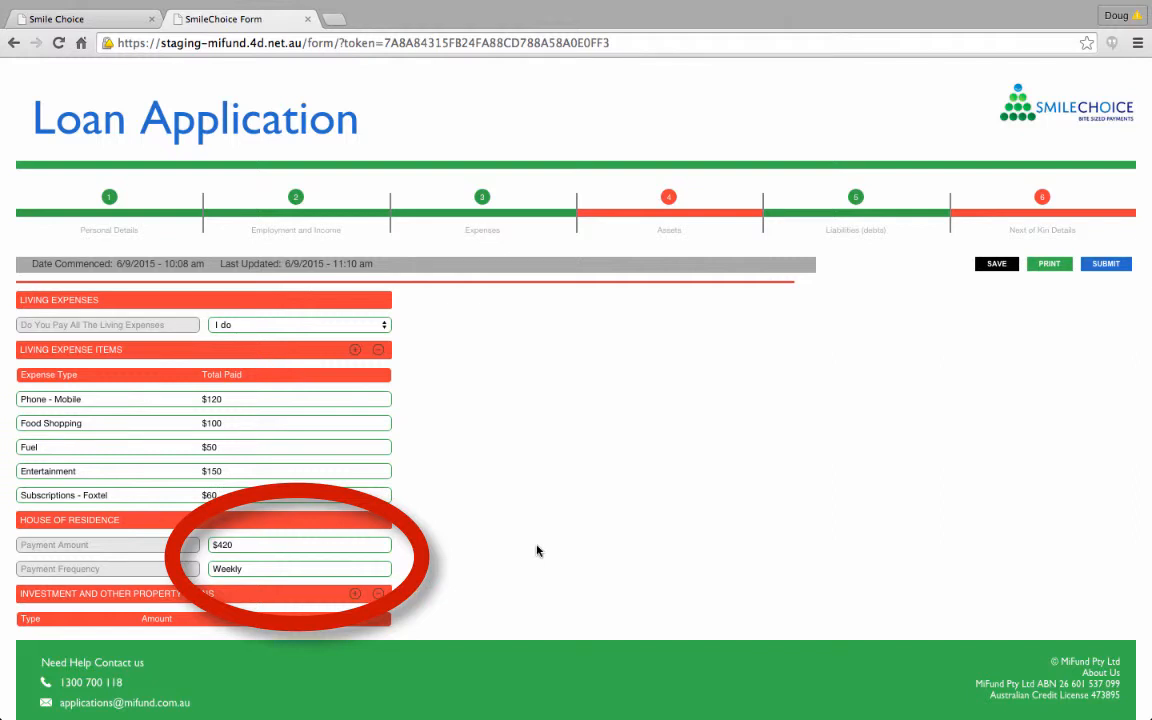
# Step: Add a CBA - Commonwealth Bank credit card with a $250 monthly payment to the expenses
pyautogui.scroll(-5, 537, 549)
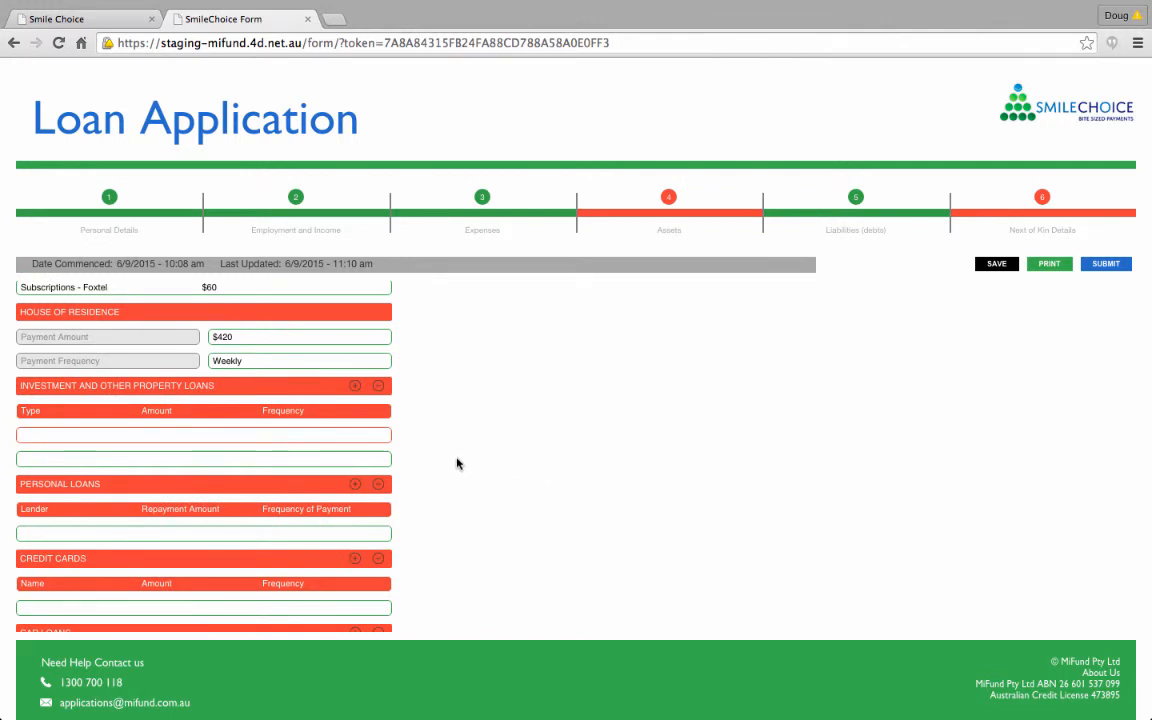
pyautogui.scroll(-3, 500, 460)
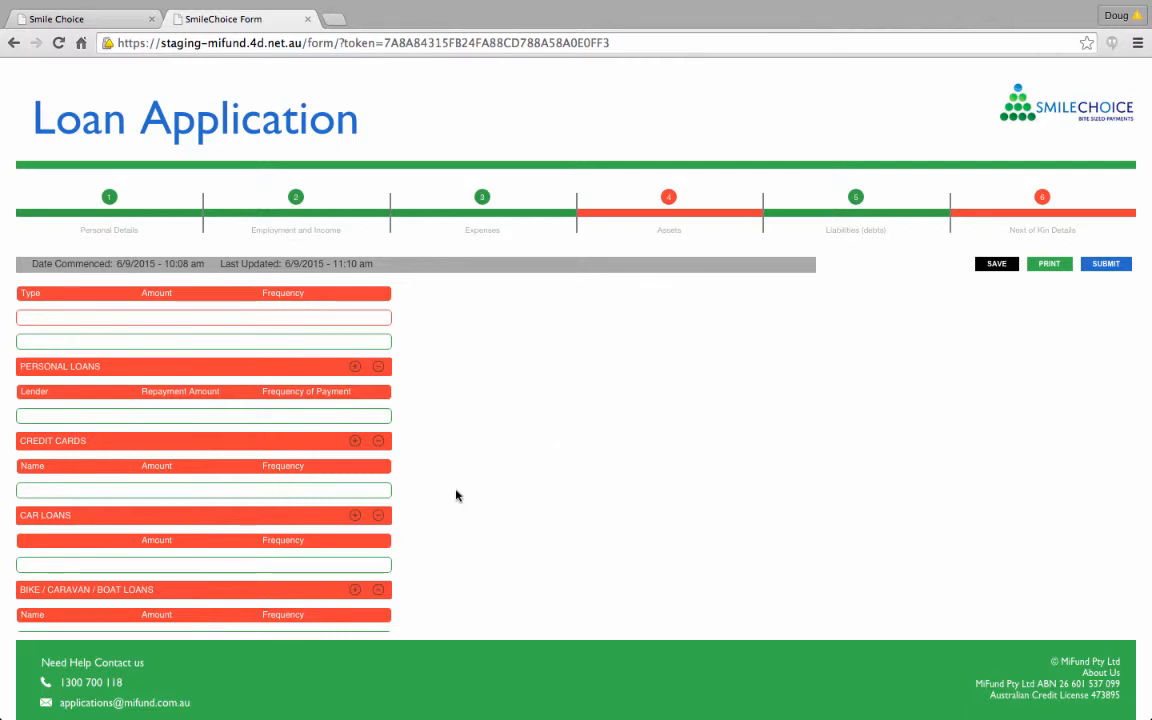
pyautogui.click(155, 490)
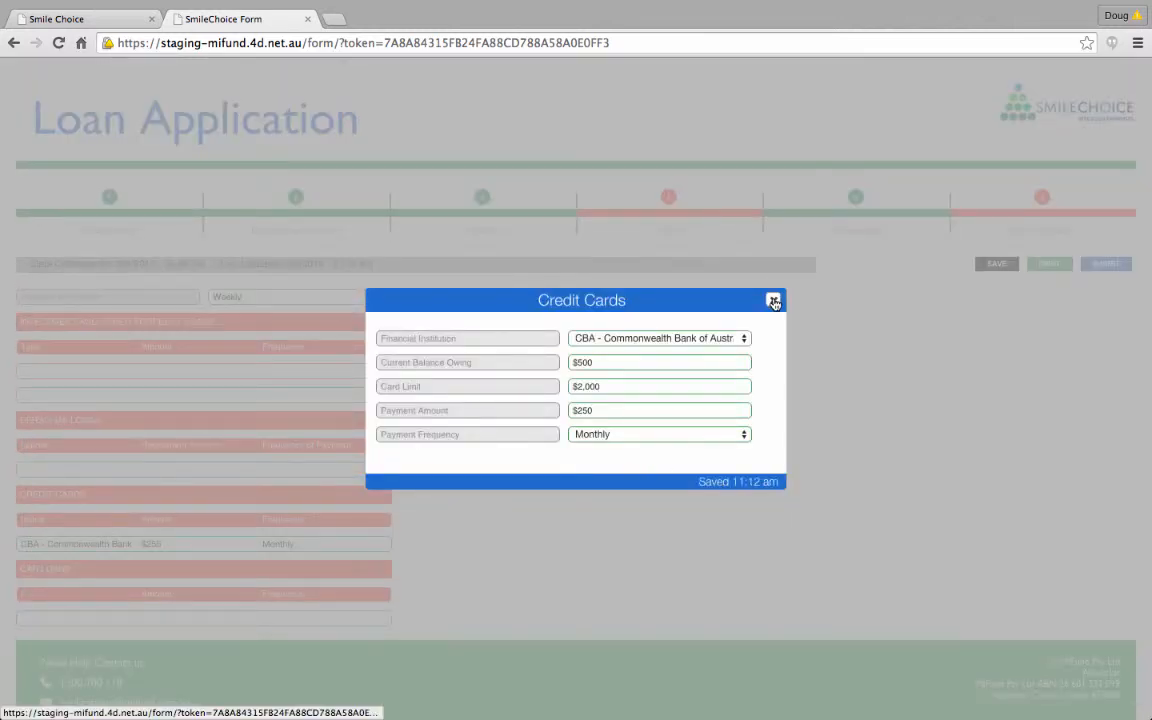
pyautogui.click(774, 302)
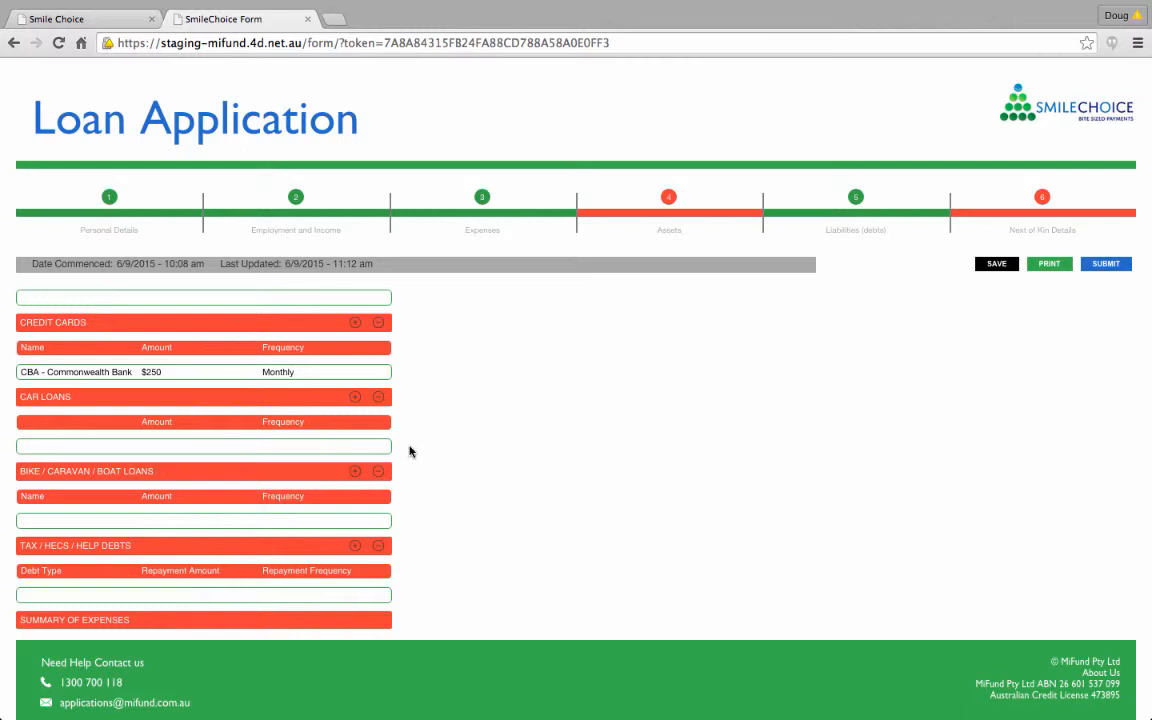
# Step: Review the remaining expense categories, the assets section and the liabilities section through to the net assets summary
pyautogui.scroll(-3, 553, 391)
pyautogui.scroll(2, 553, 391)
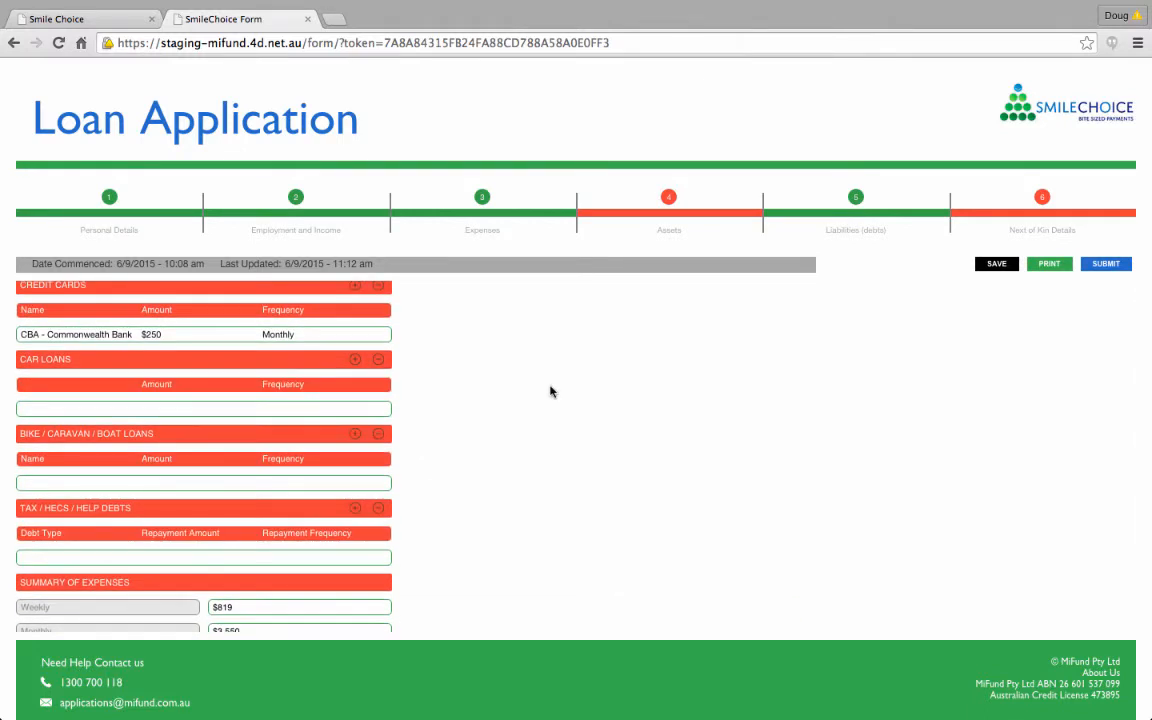
pyautogui.scroll(-3, 552, 391)
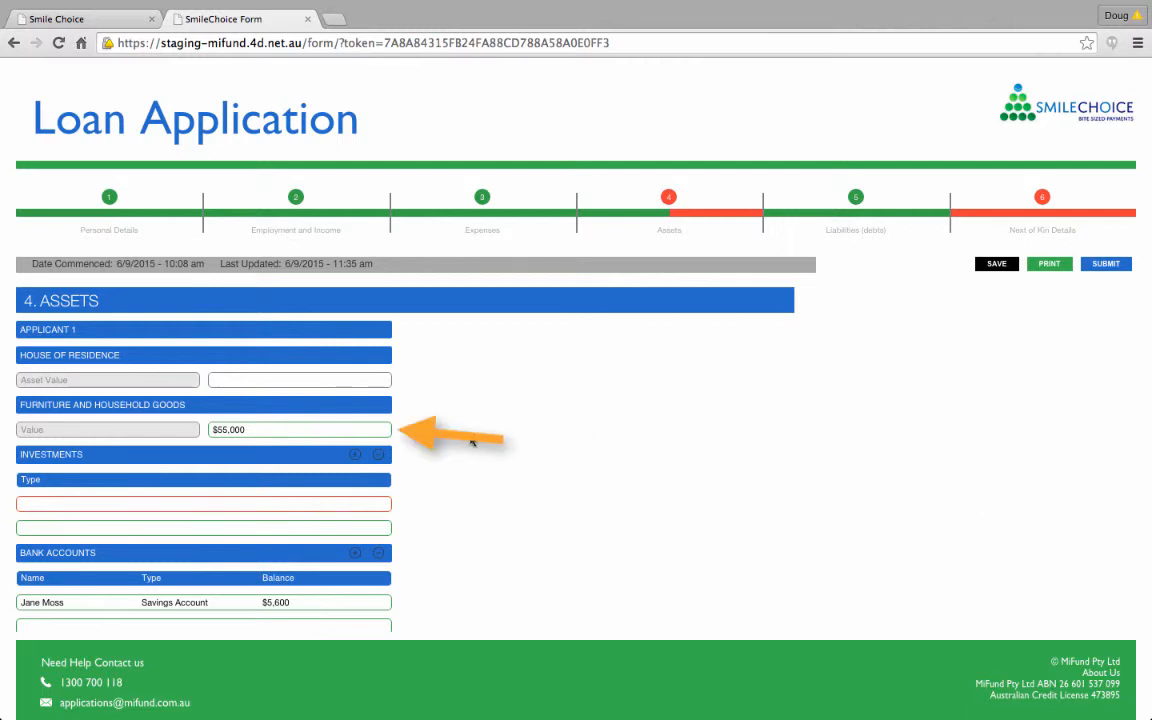
pyautogui.scroll(-4, 450, 458)
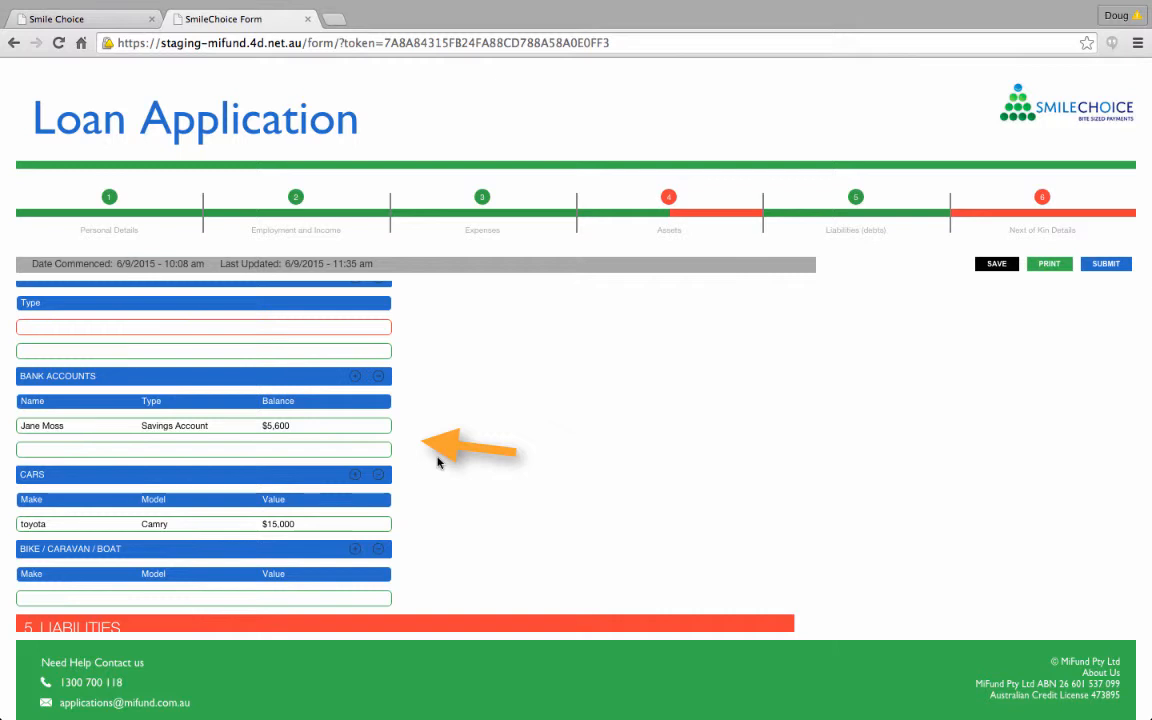
pyautogui.scroll(-1, 597, 545)
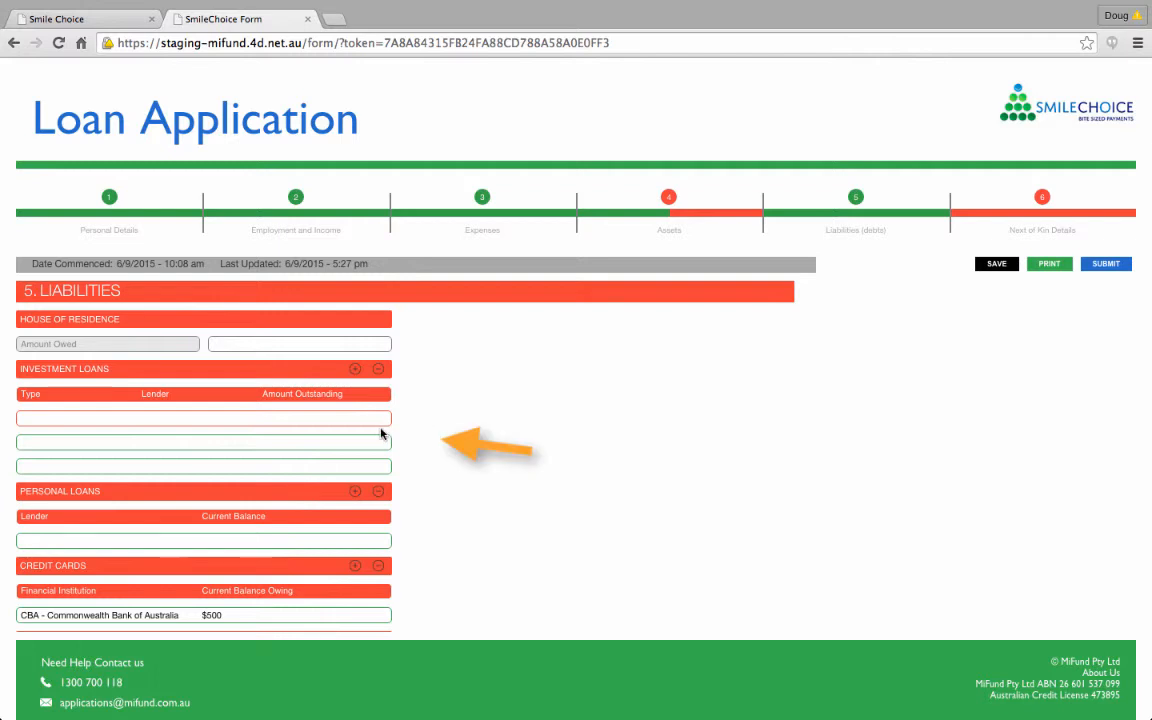
pyautogui.scroll(-2, 491, 477)
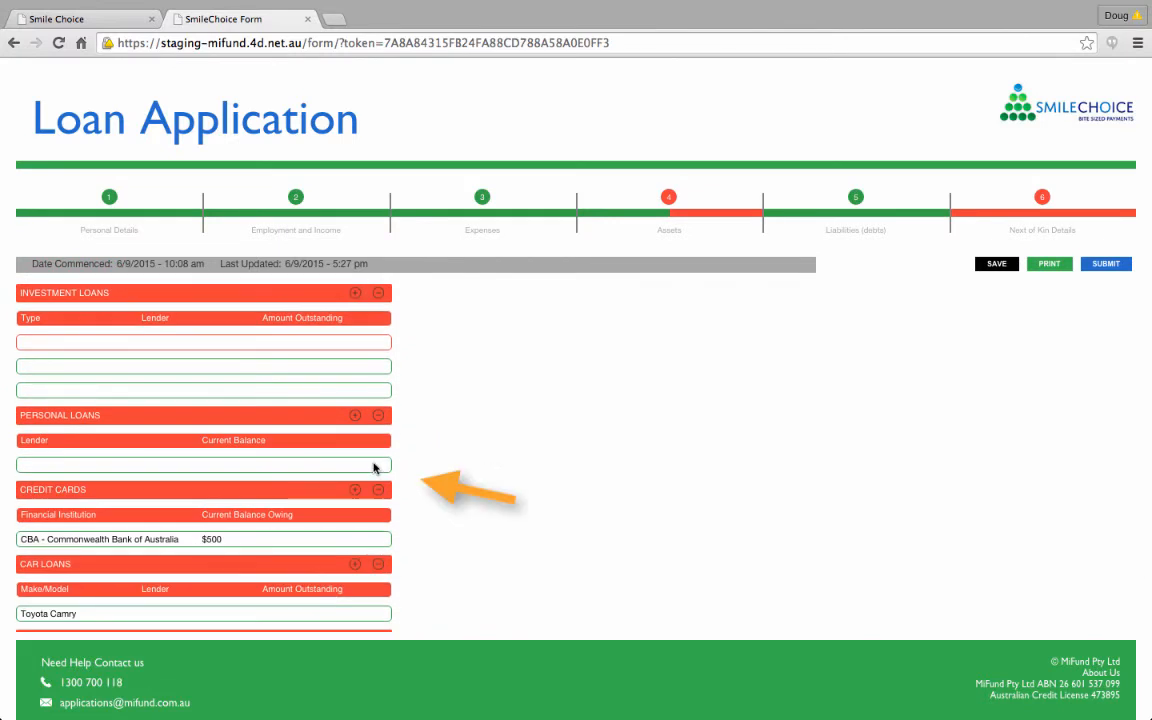
pyautogui.scroll(-3, 483, 481)
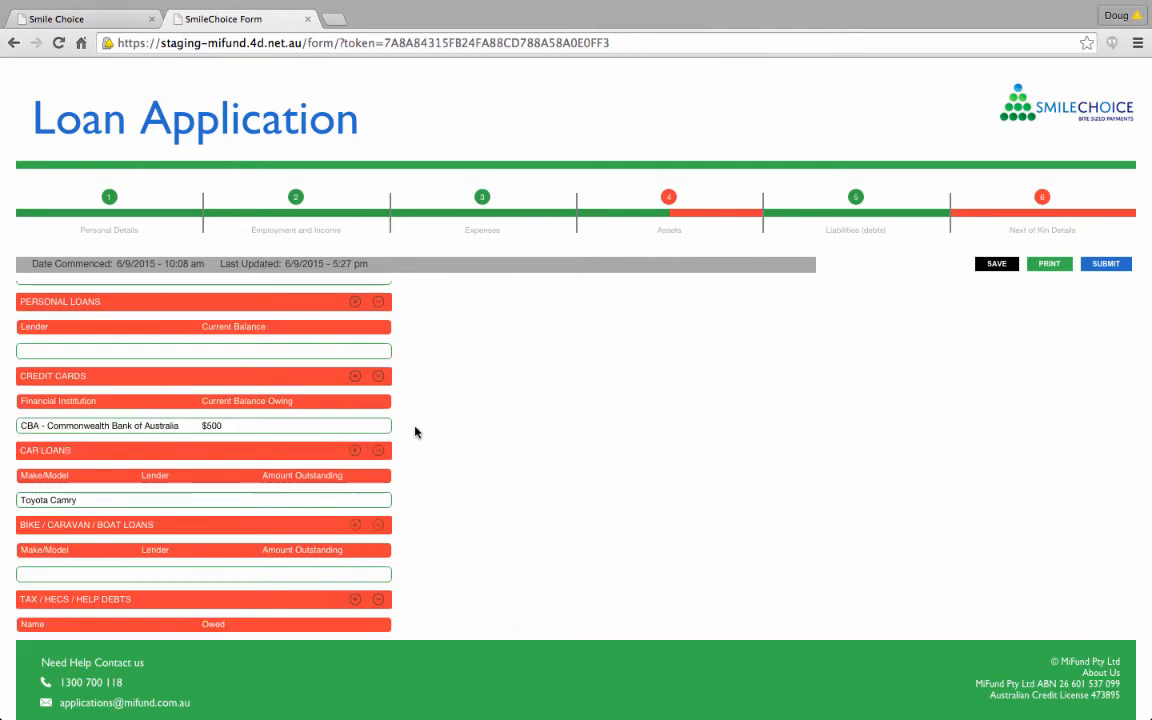
pyautogui.scroll(-1, 416, 432)
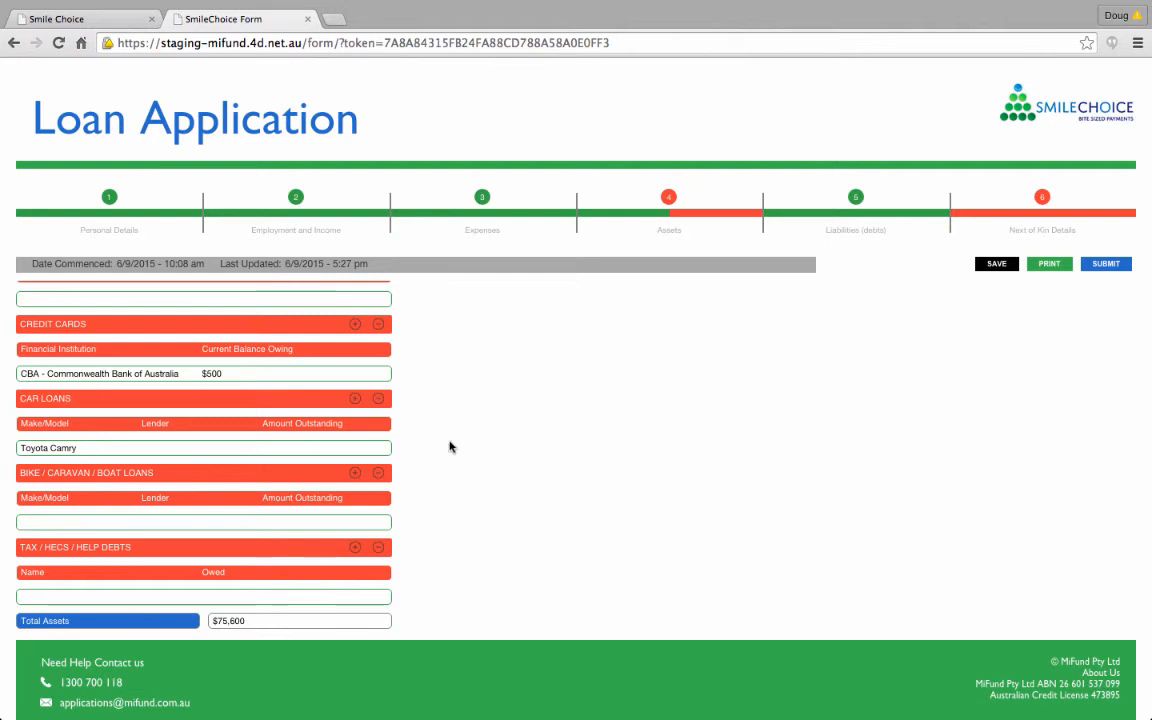
pyautogui.scroll(-3, 462, 463)
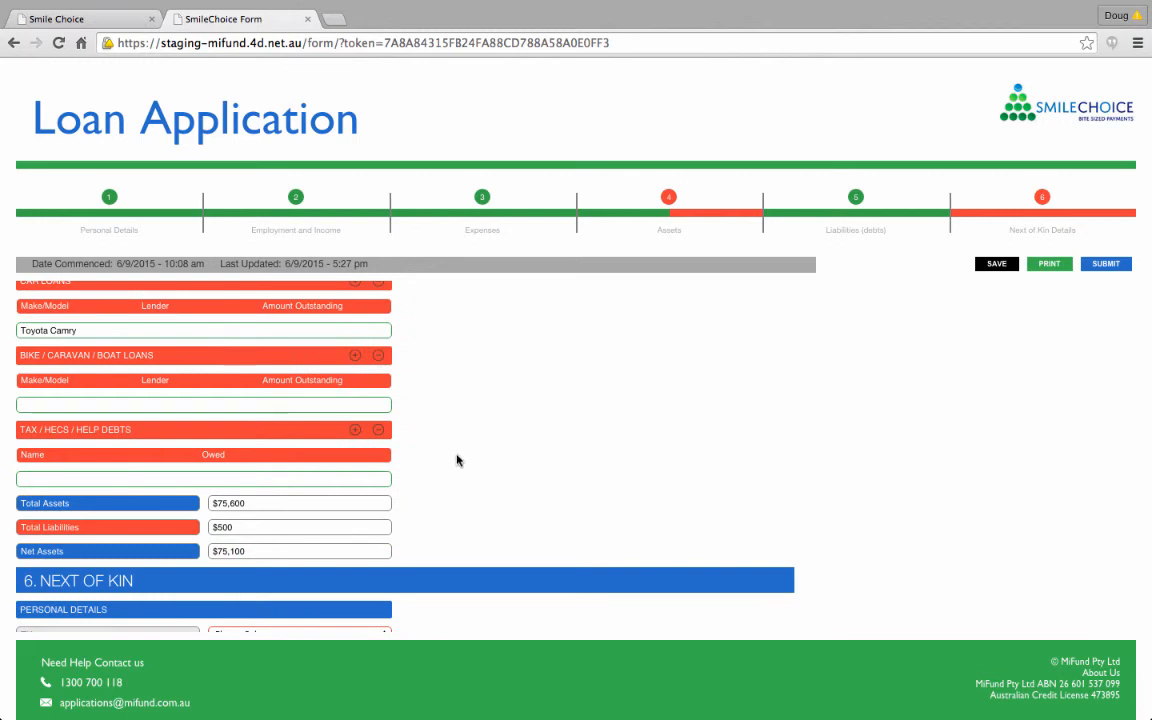
# Step: Open the tax debt entry, reset its debt name from Tax - BAS to Please Select, and close it without adding a debt
pyautogui.click(413, 484)
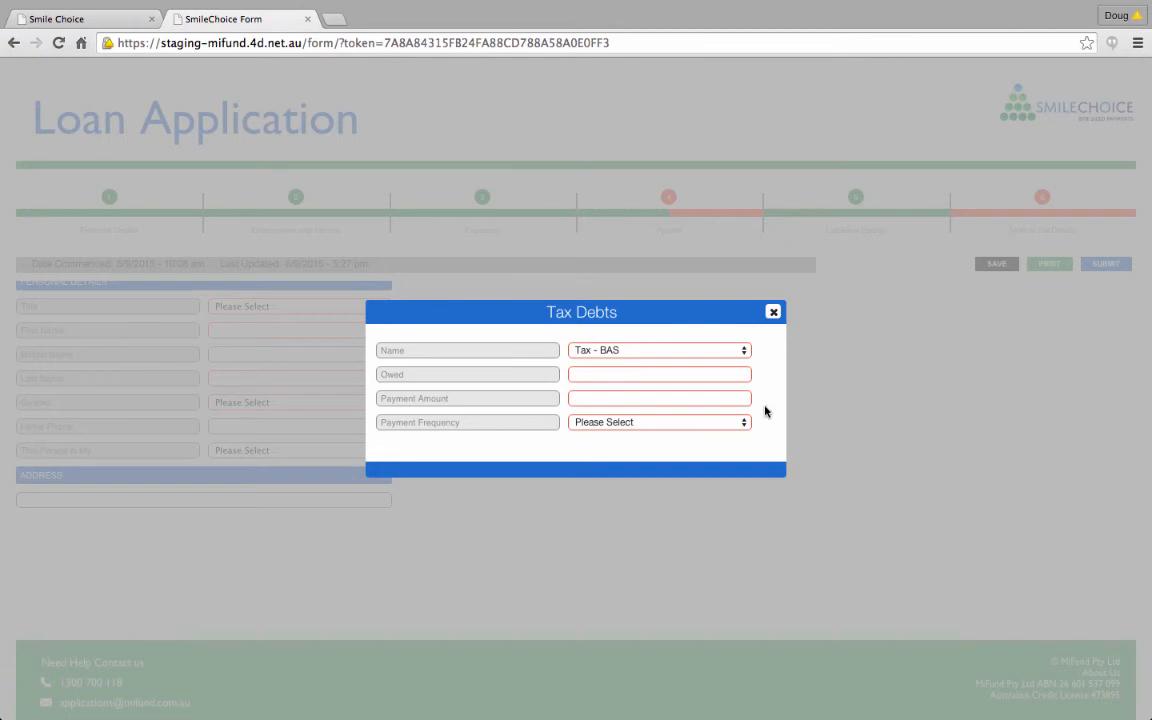
pyautogui.click(745, 352)
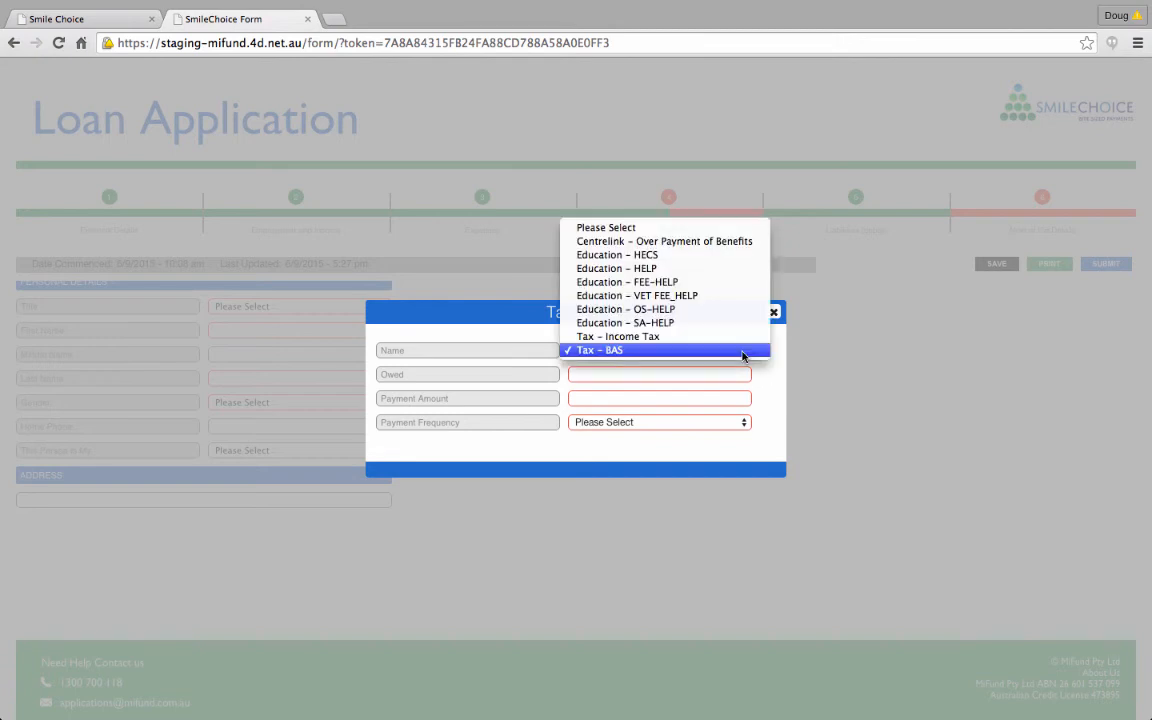
pyautogui.click(694, 228)
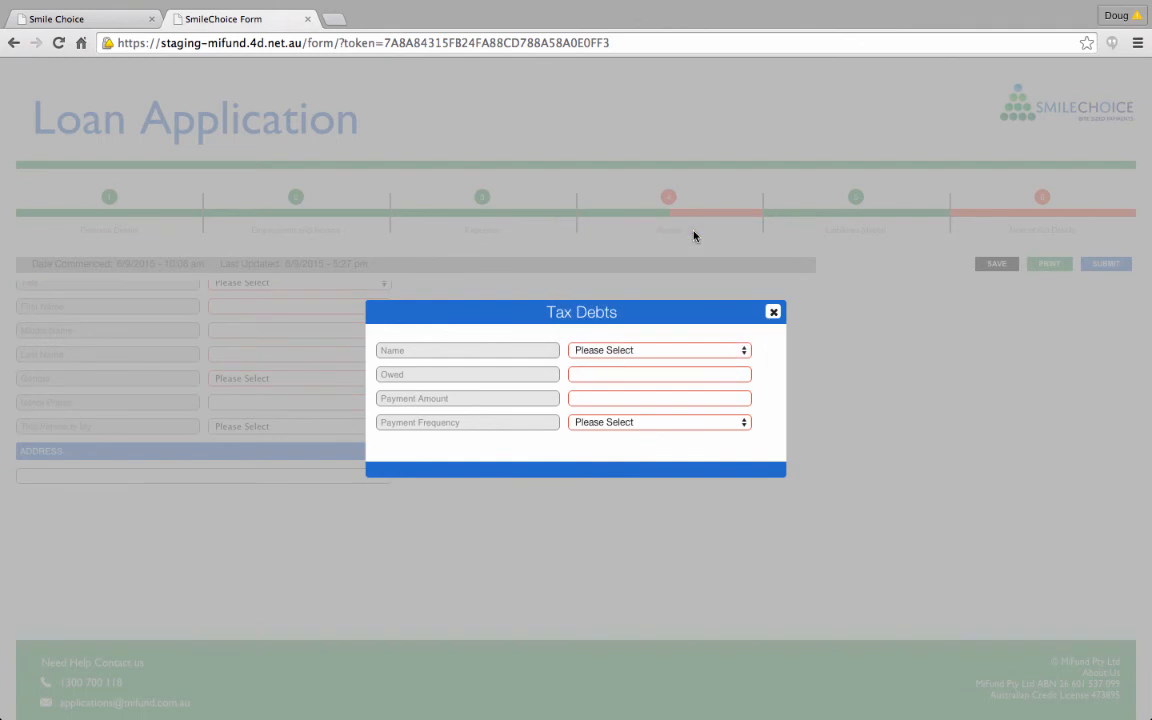
pyautogui.click(773, 312)
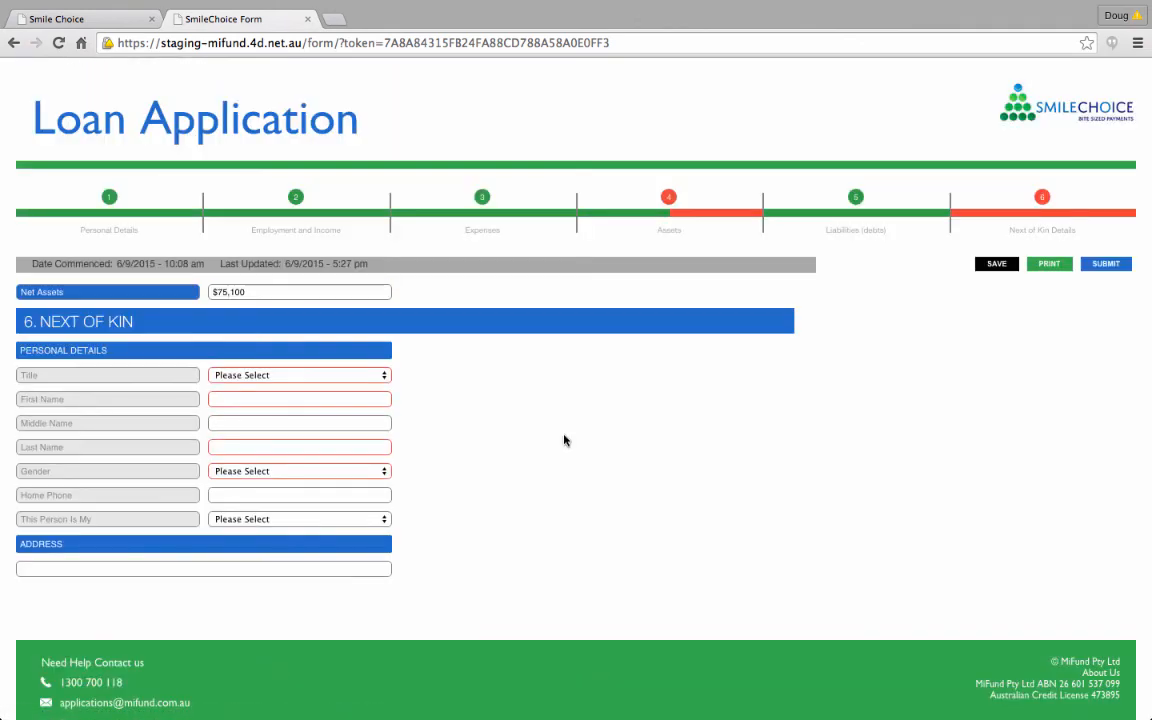